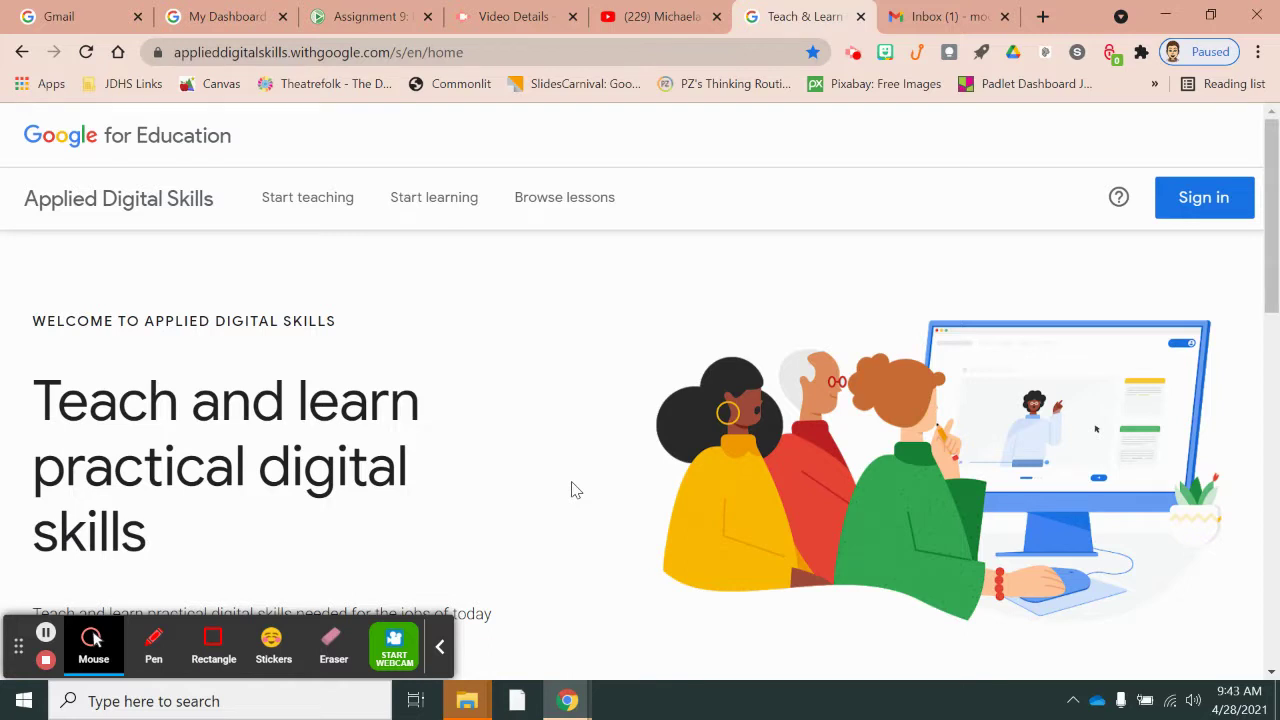
- Sign in to Applied Digital Skills with the third listed Google account
click(1217, 205)
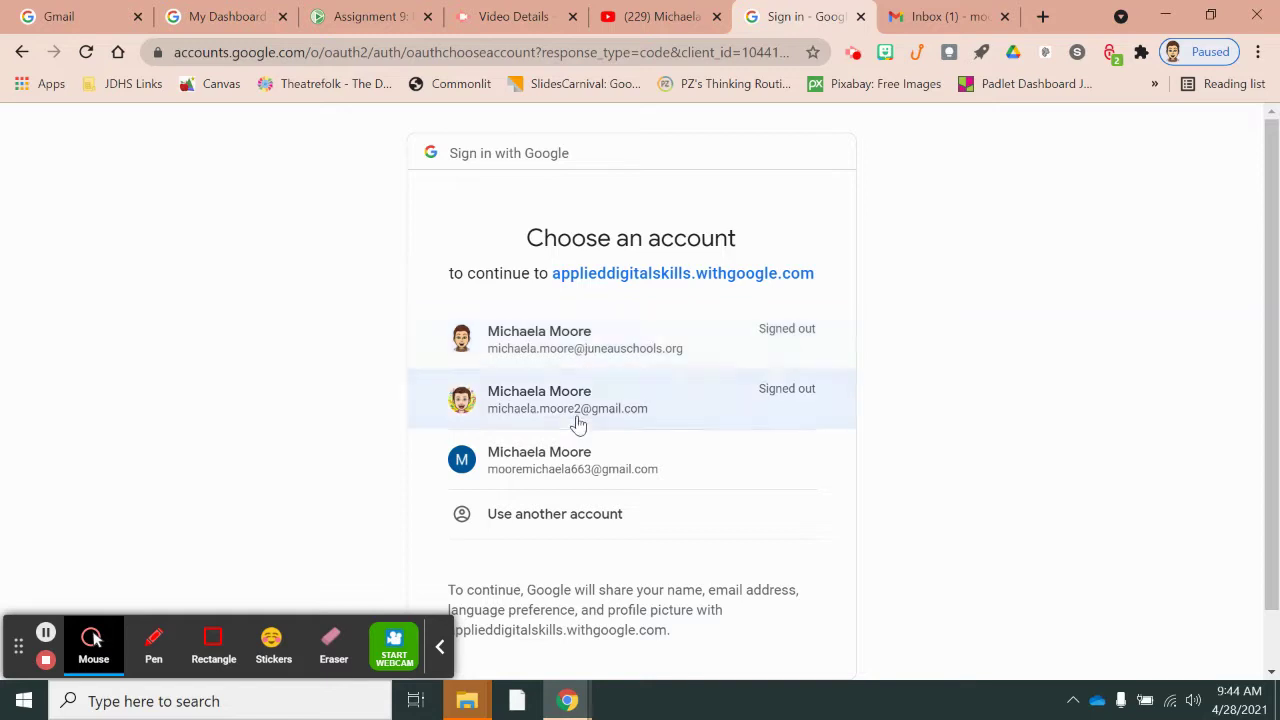
click(575, 468)
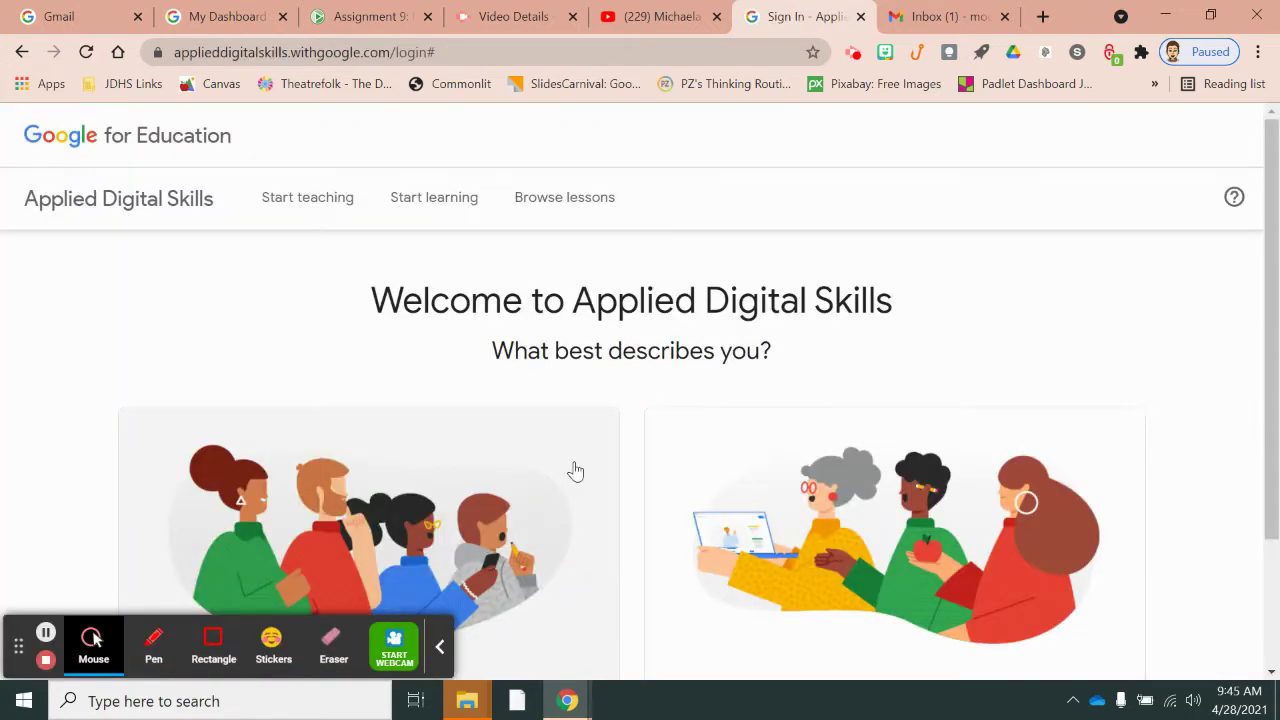
- Scroll down the welcome page to reveal the student and teacher role cards
scroll(575, 470, down, 2)
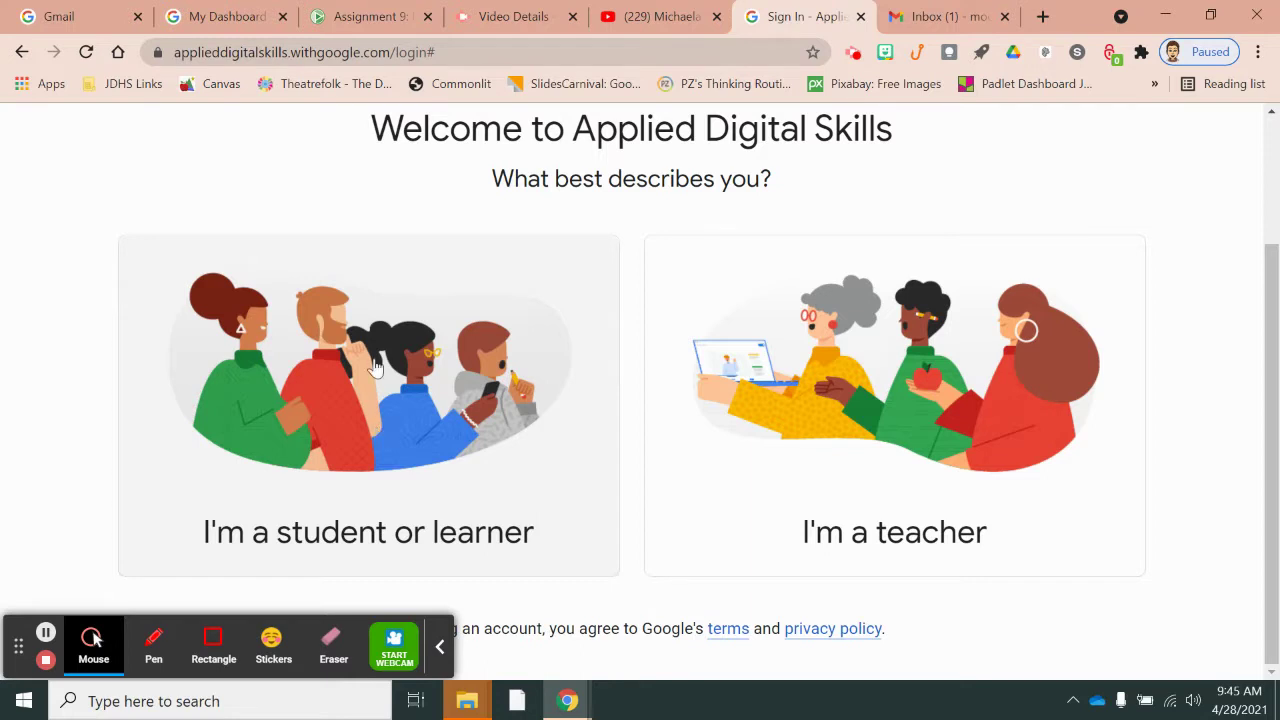
- Choose 'I'm a student or learner' and dismiss the onboarding tour popups
click(377, 388)
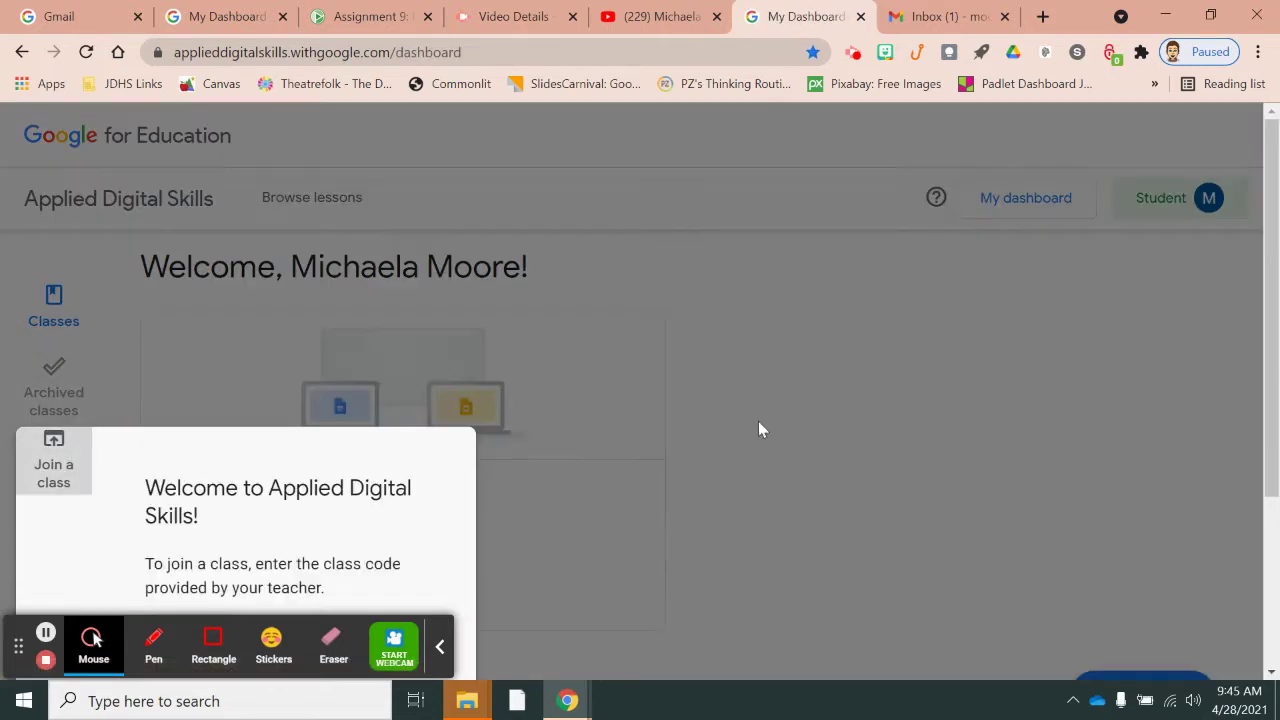
click(758, 429)
scroll(500, 410, down, 2)
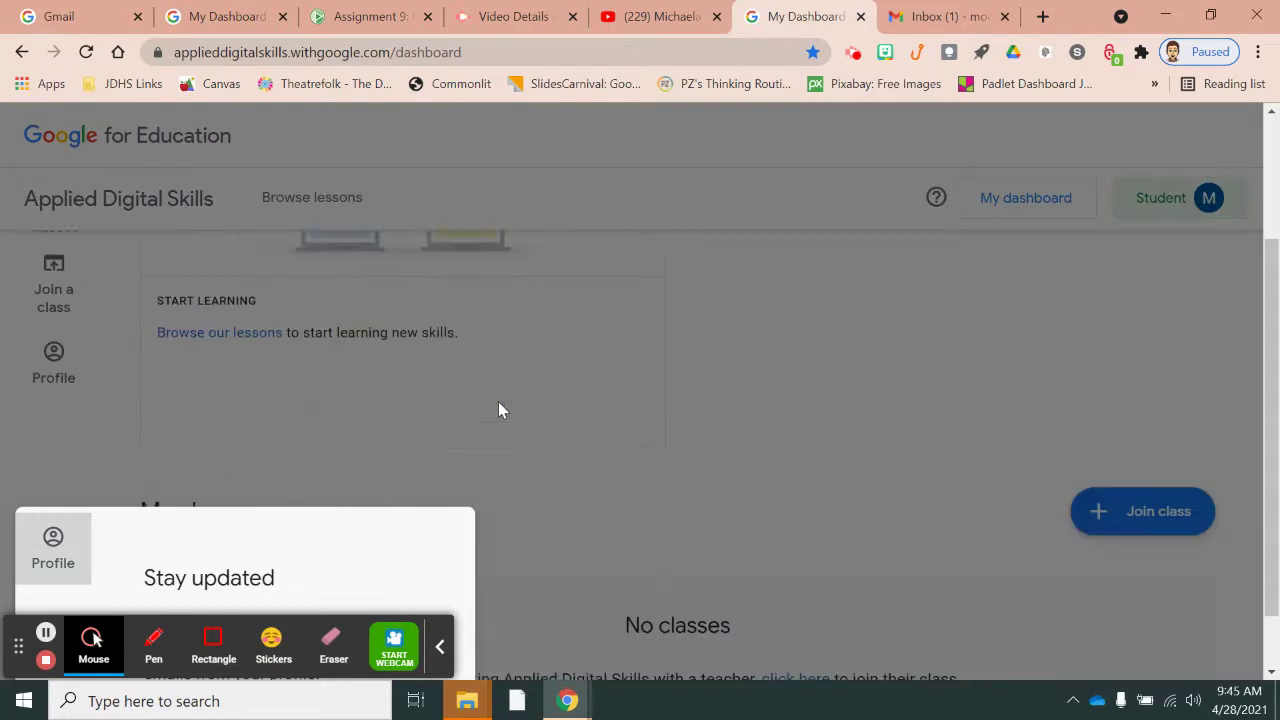
click(730, 430)
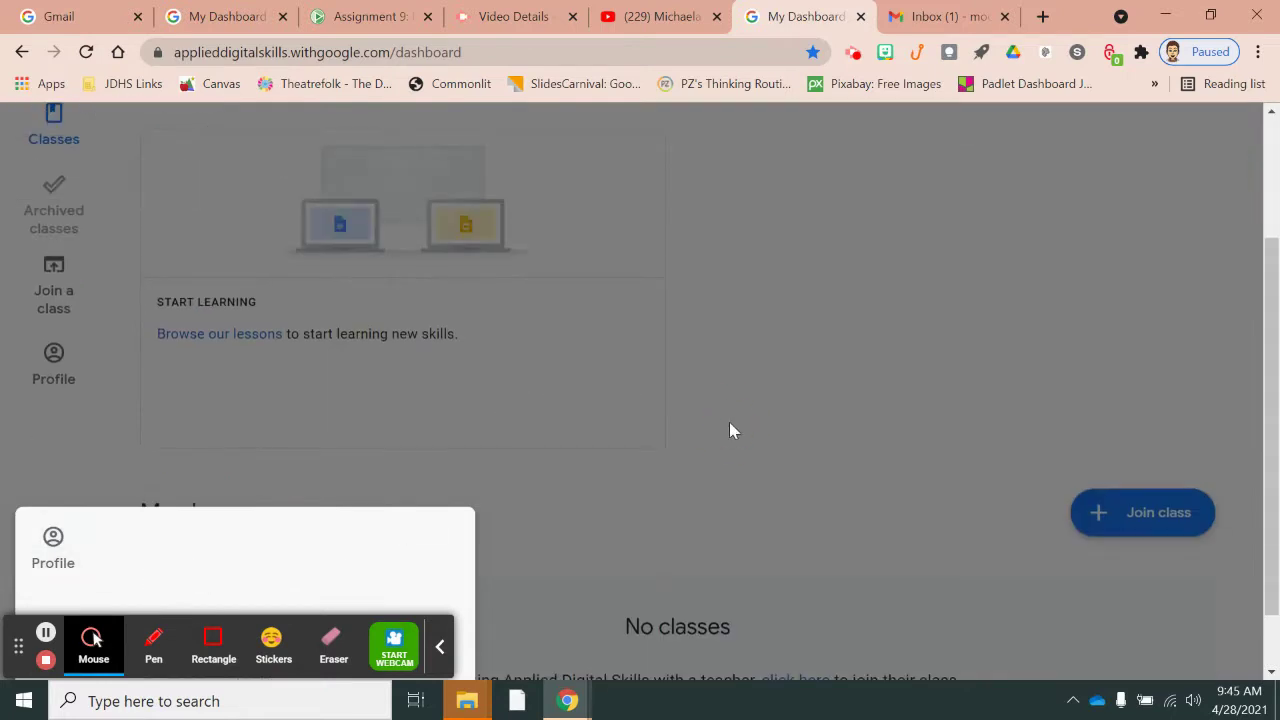
scroll(730, 430, up, 2)
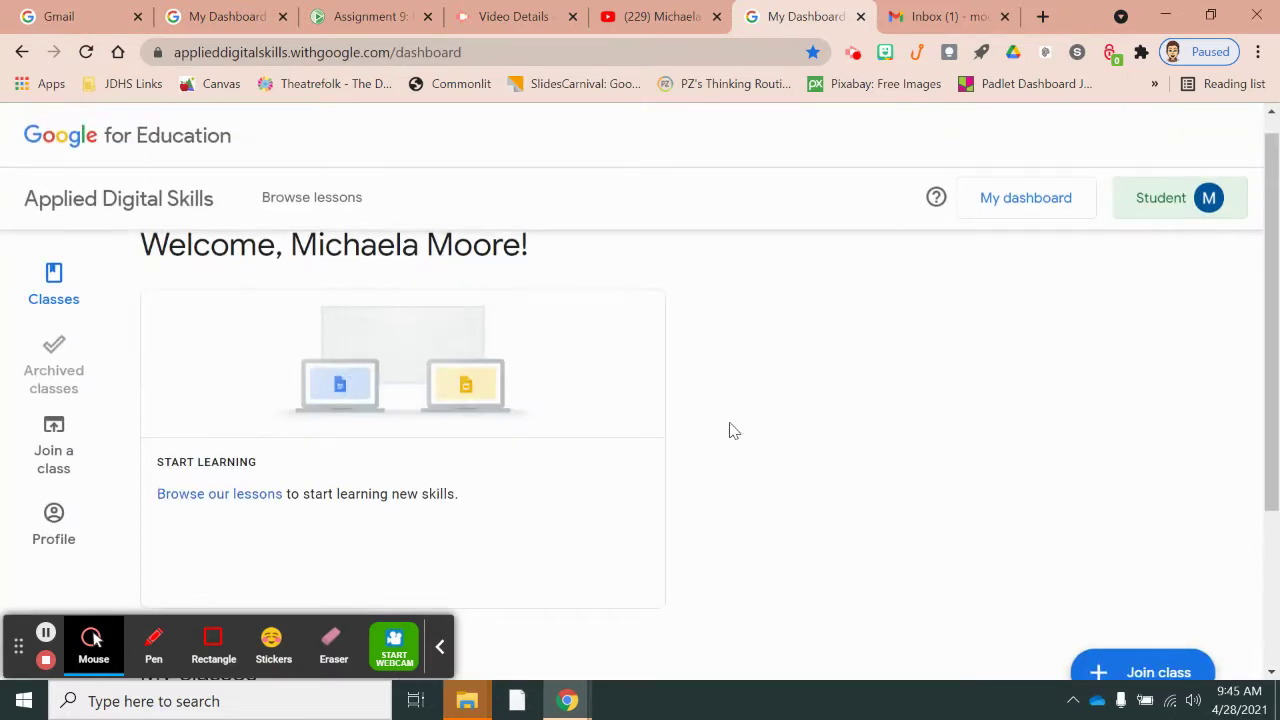
scroll(730, 430, down, 2)
scroll(730, 430, up, 2)
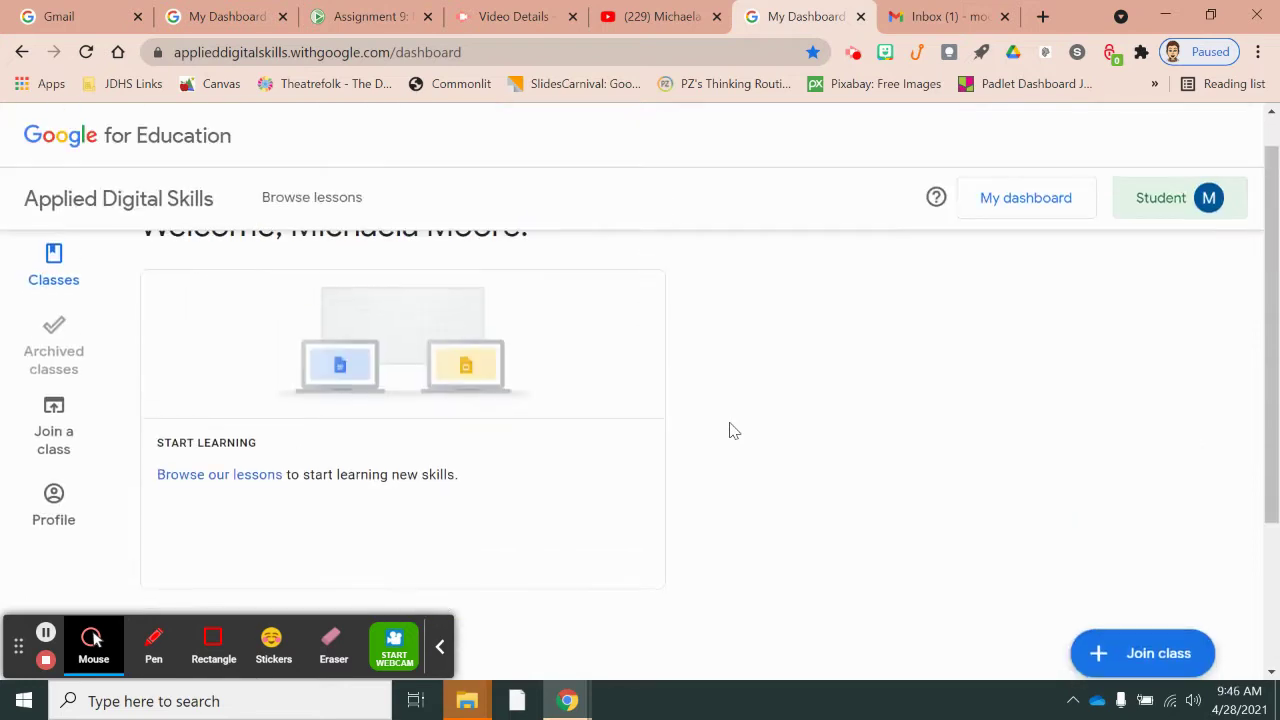
scroll(730, 430, up, 1)
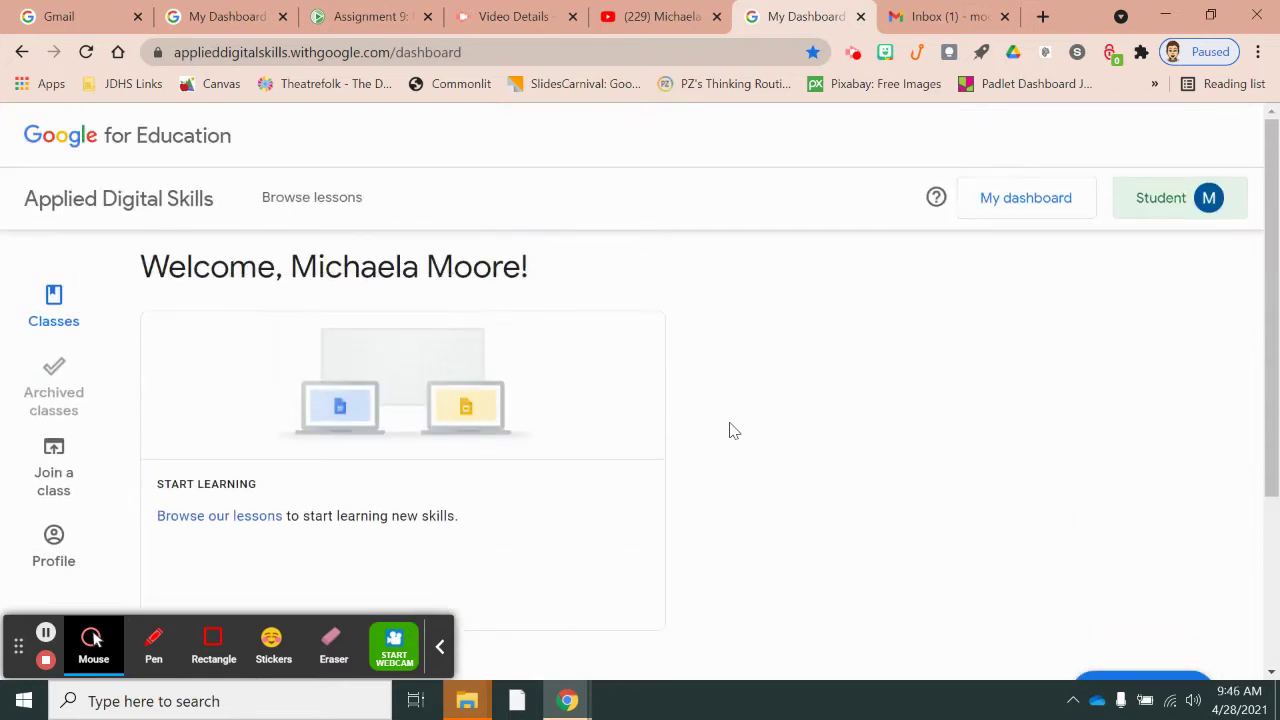
- Join the Digital Escape Roomers class using the teacher-provided class code
click(55, 462)
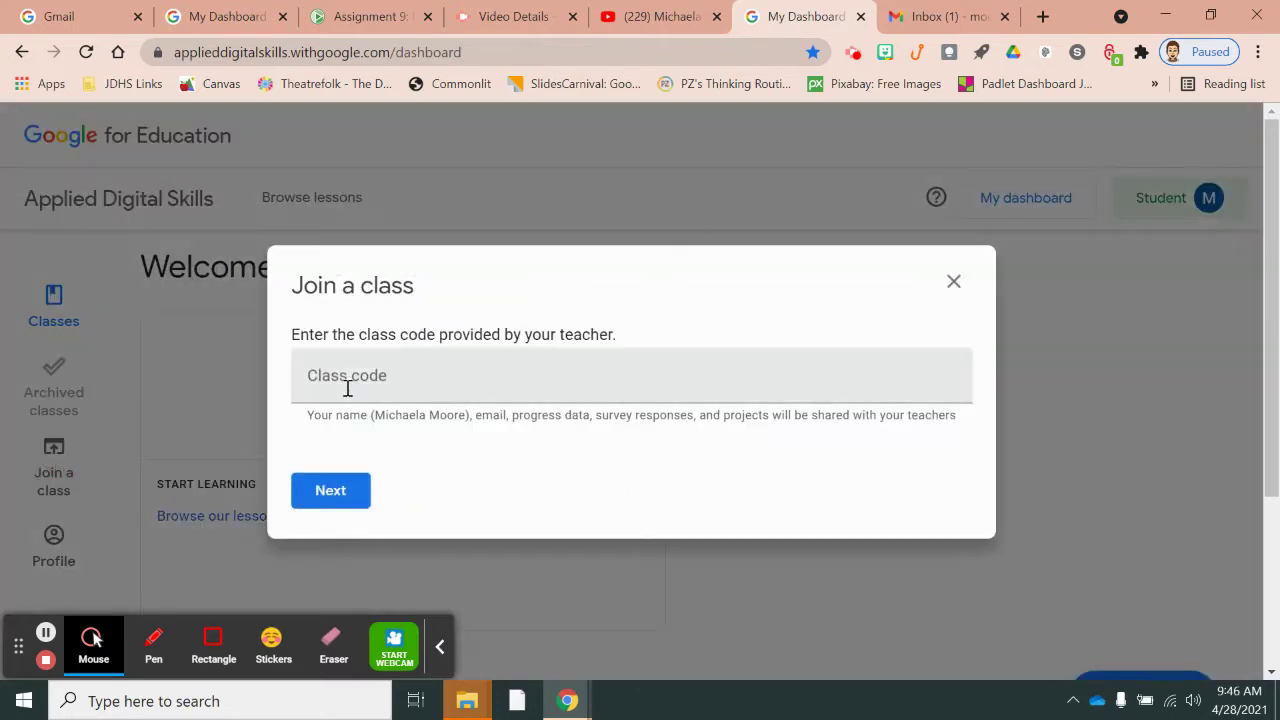
click(347, 388)
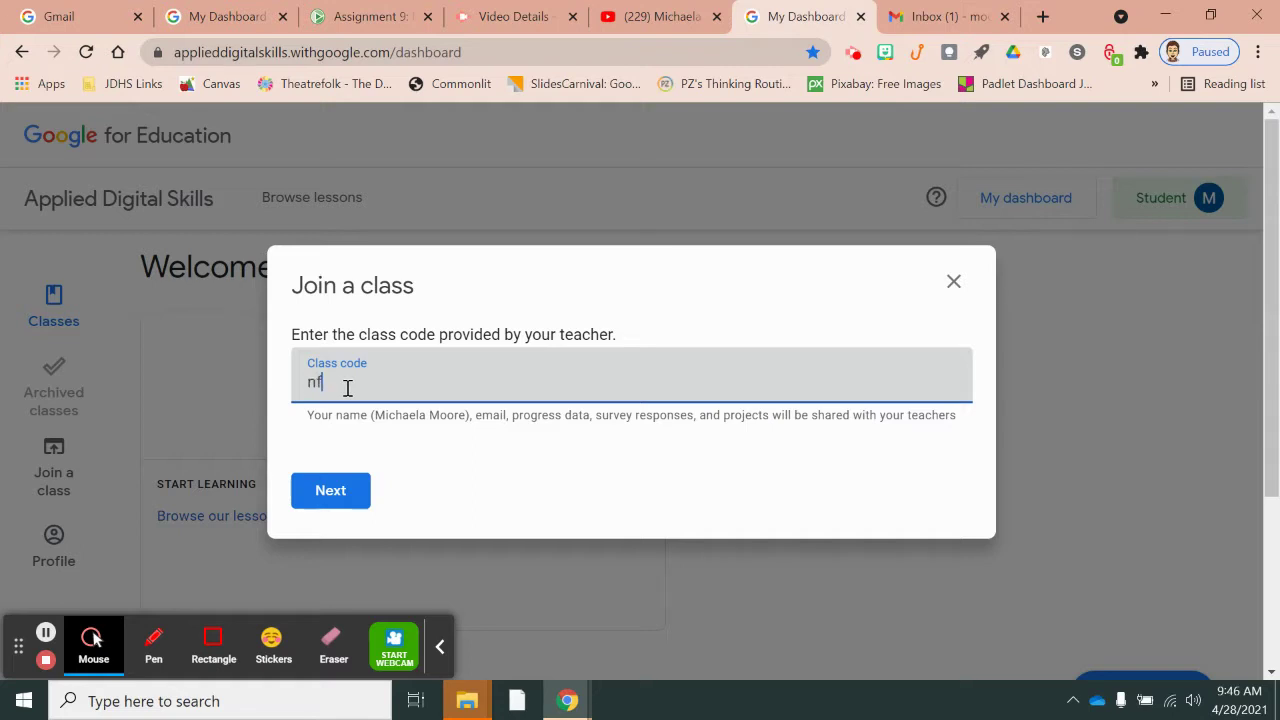
click(336, 502)
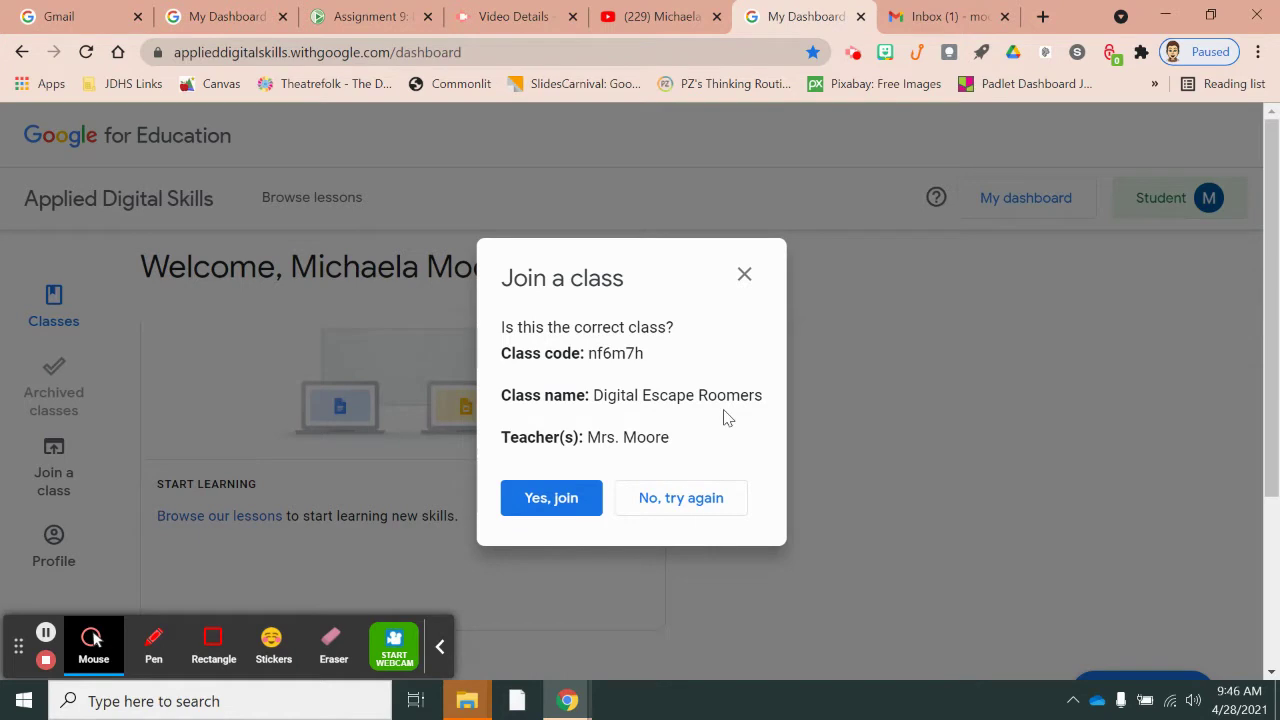
click(545, 497)
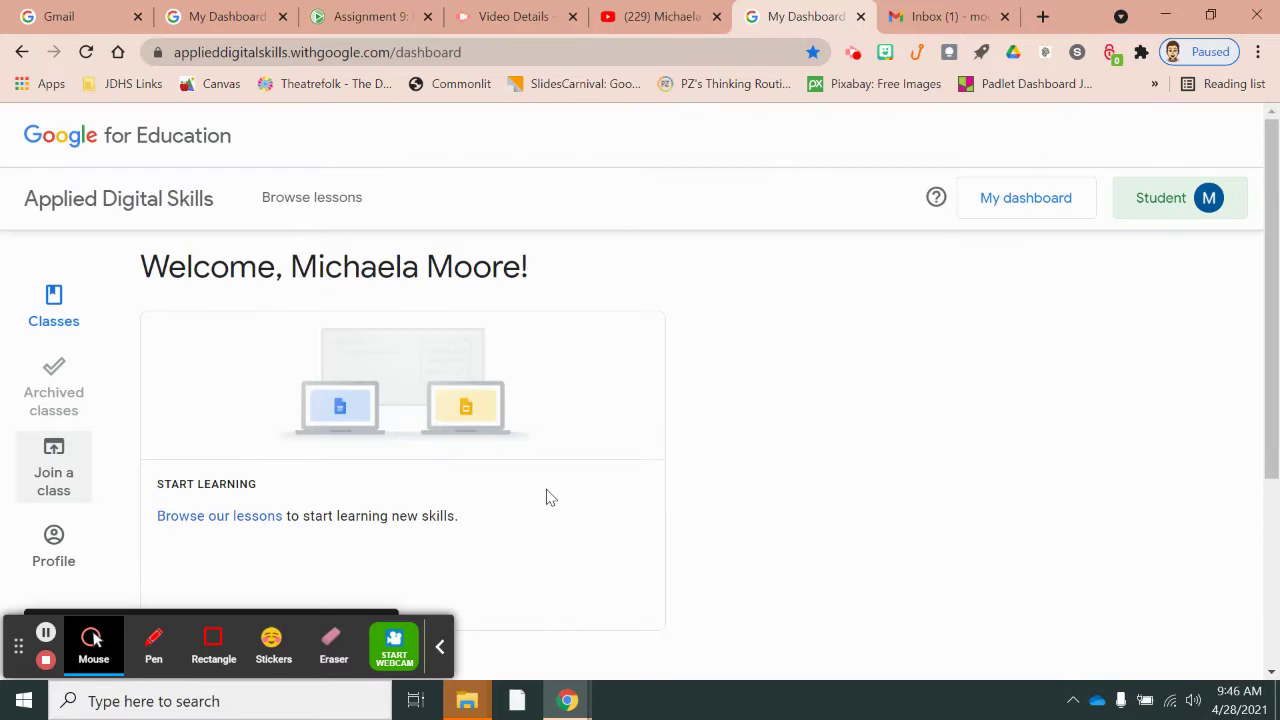
- Check that My classes lists Digital Escape Roomers with its Create a Crossword Puzzle lesson
scroll(548, 497, down, 3)
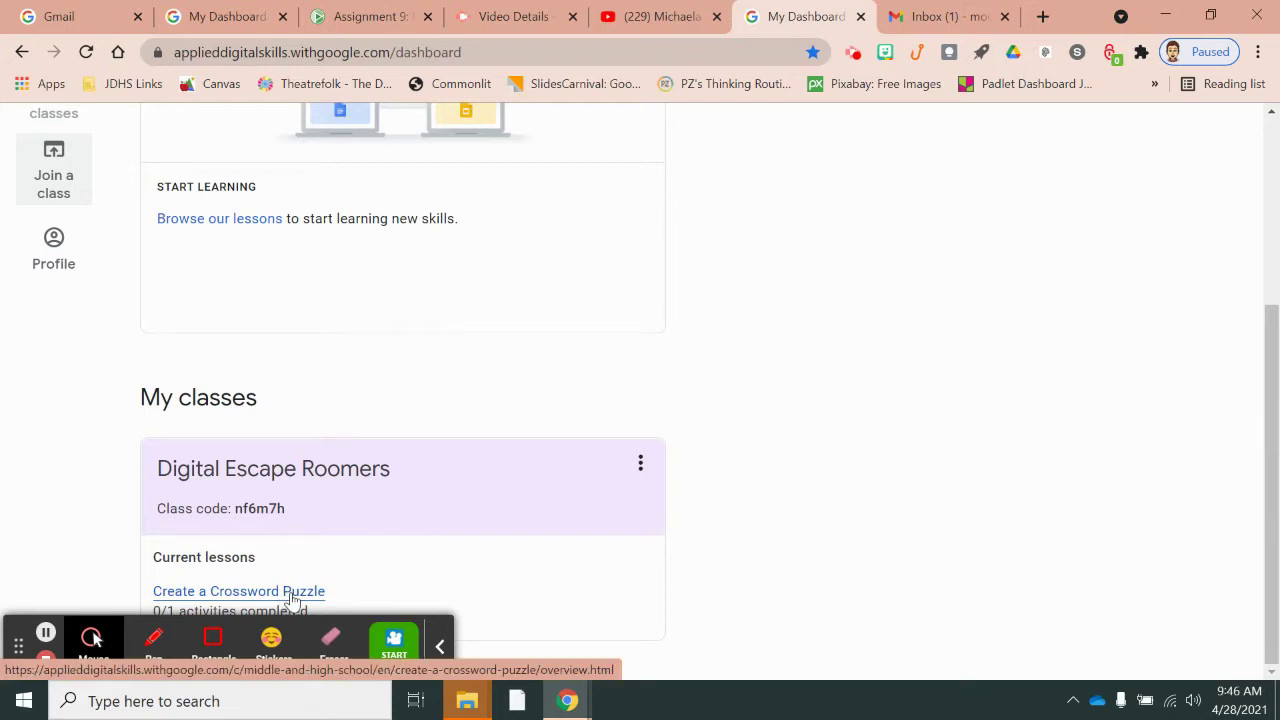
scroll(911, 326, up, 3)
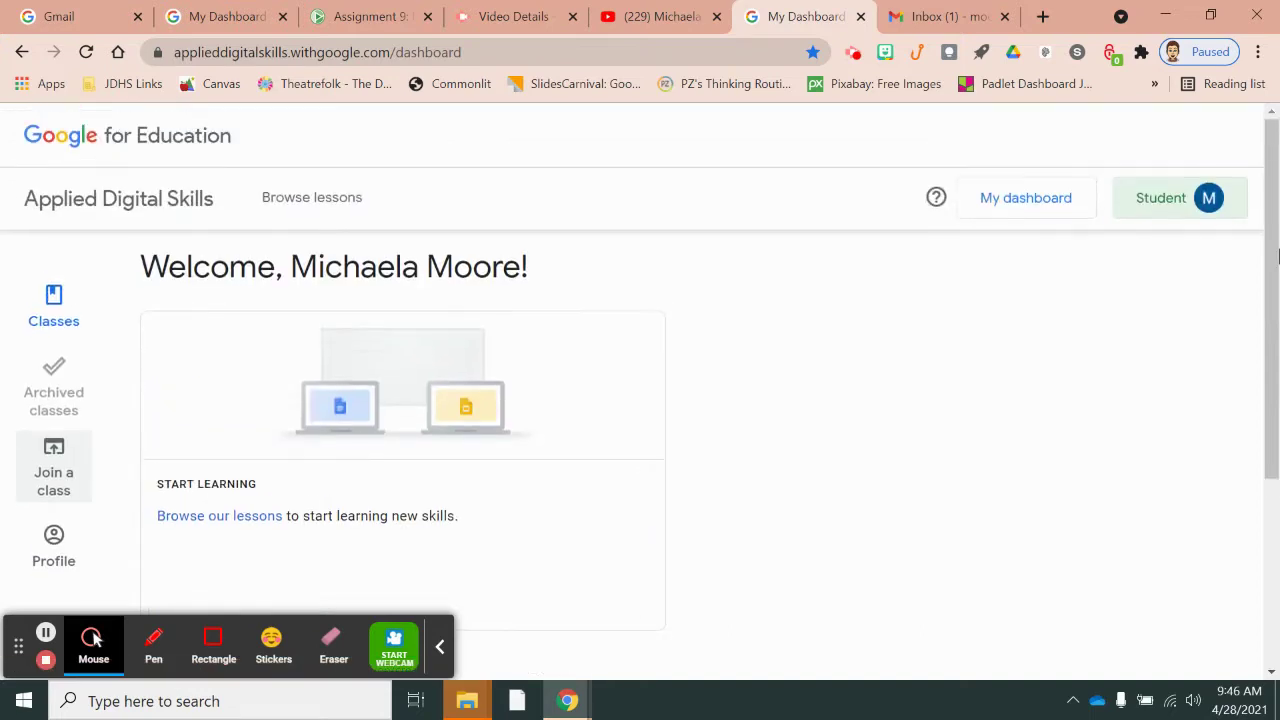
- Sign out, then sign back in with the second listed Google account and its password
click(1166, 205)
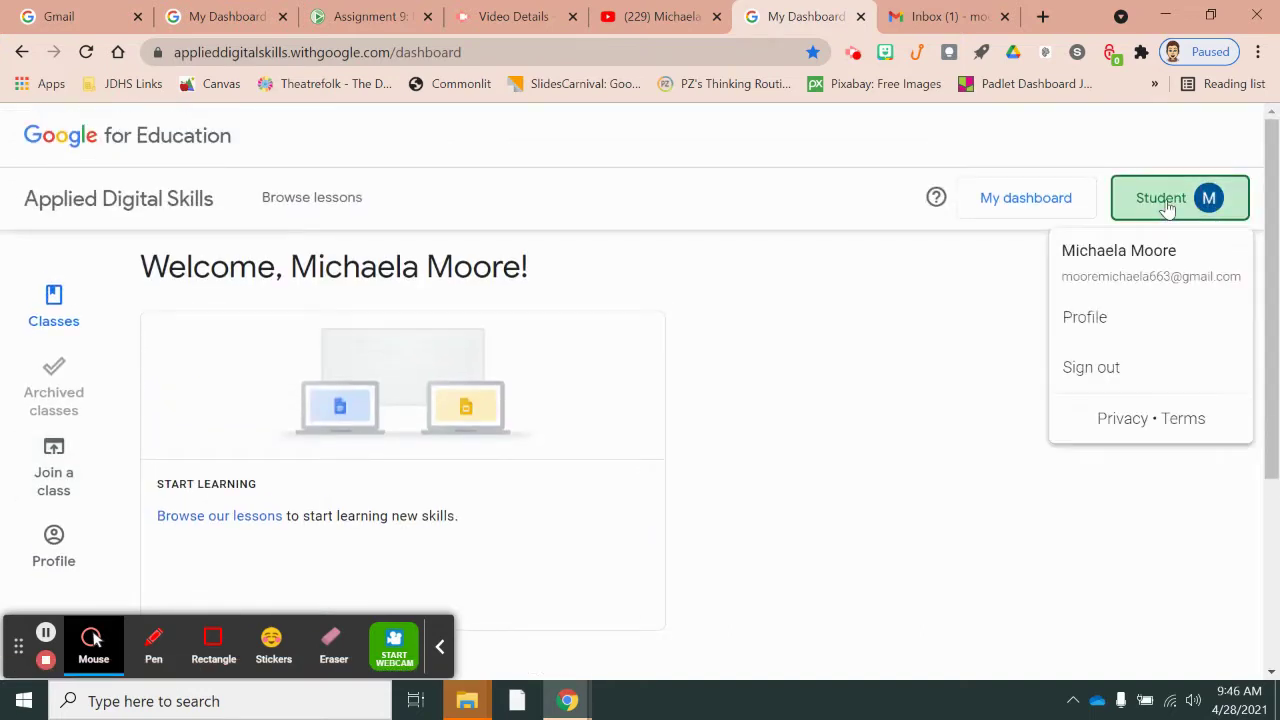
click(1091, 368)
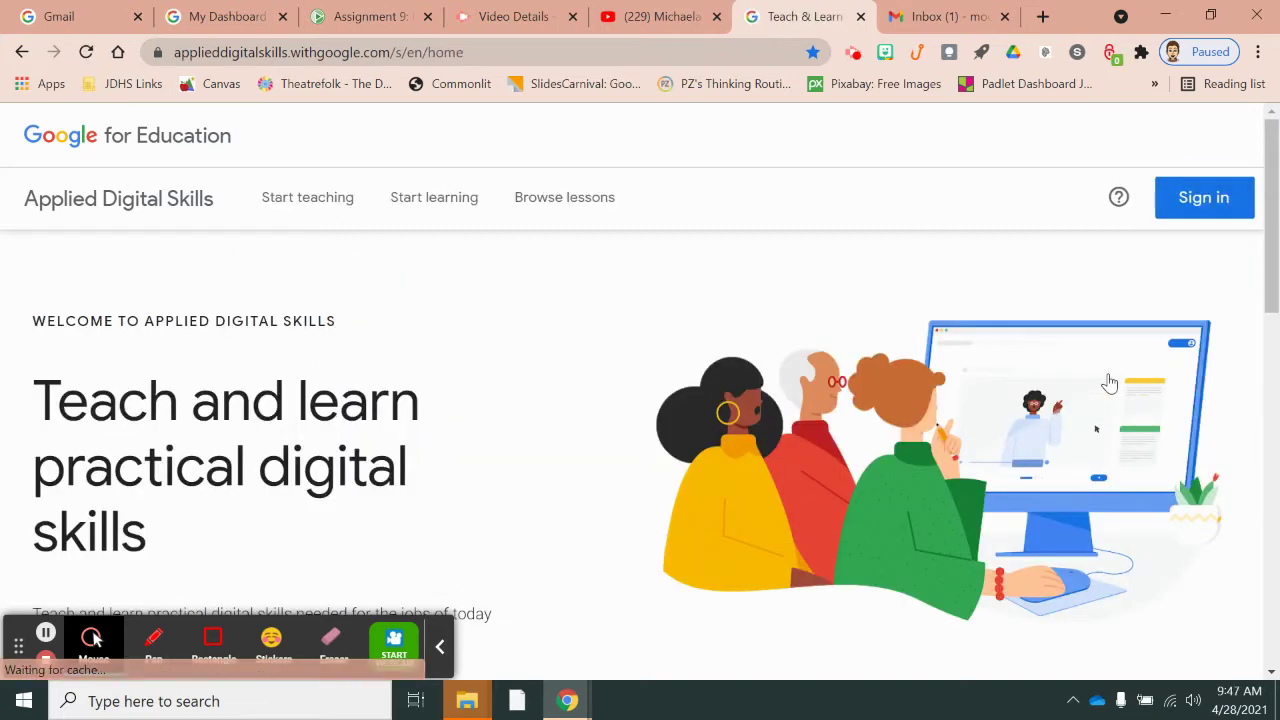
click(1220, 197)
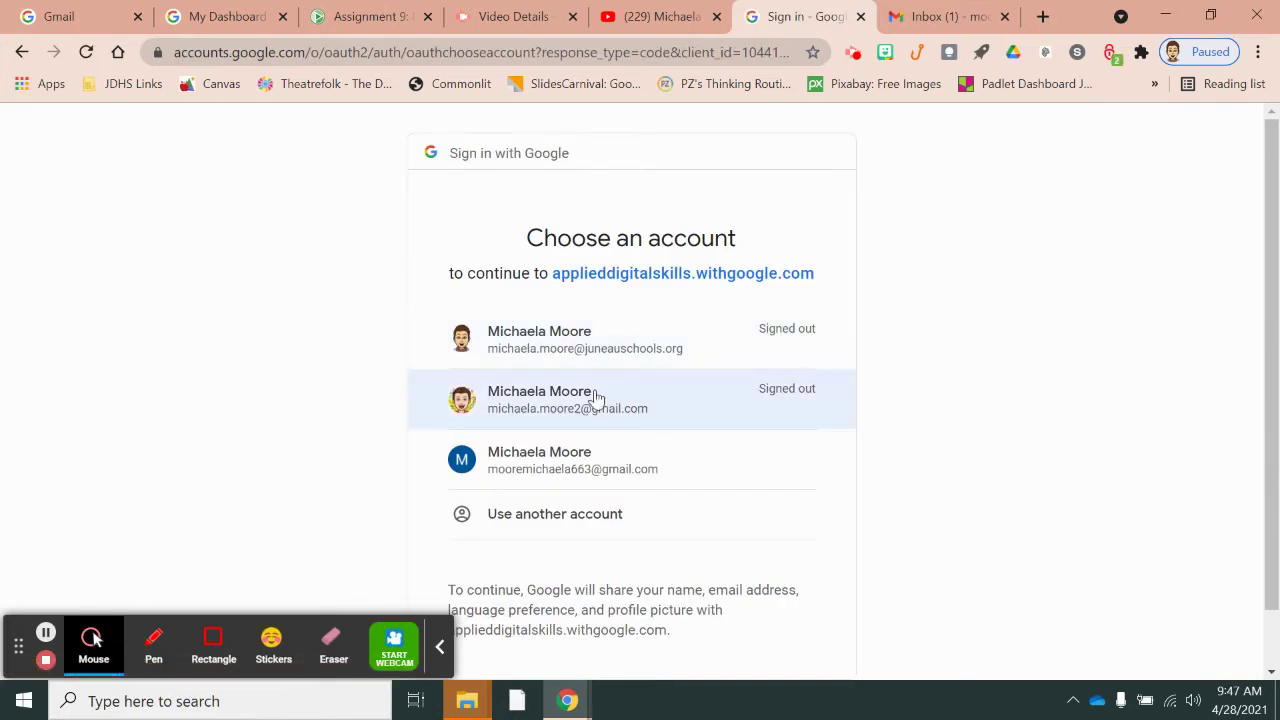
click(595, 397)
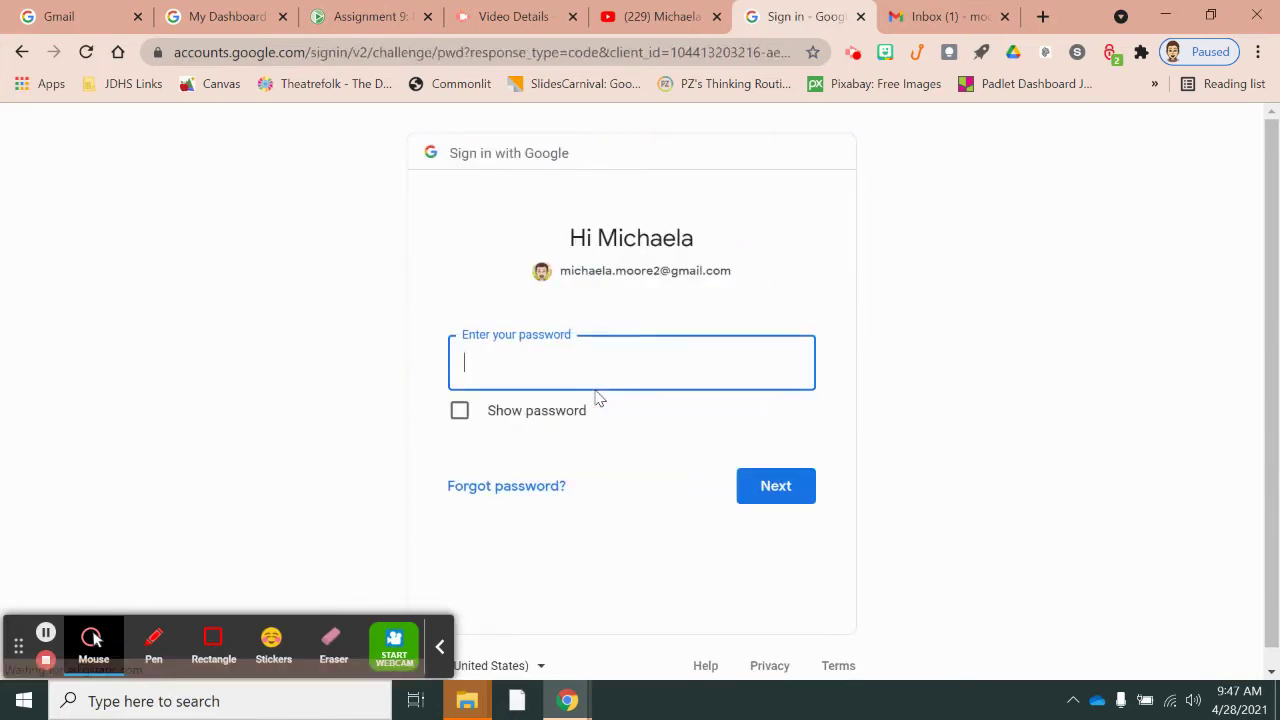
click(767, 490)
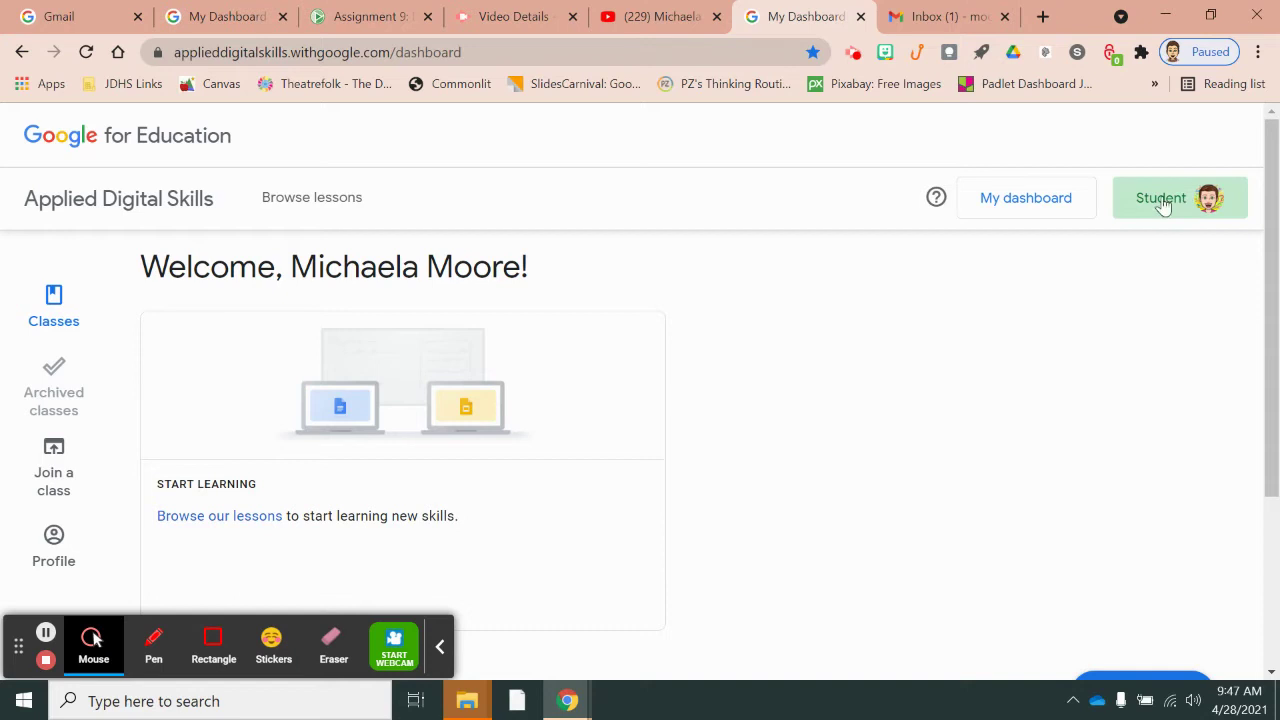
- On the Profile page, switch the account role from student to teacher and confirm
click(1180, 201)
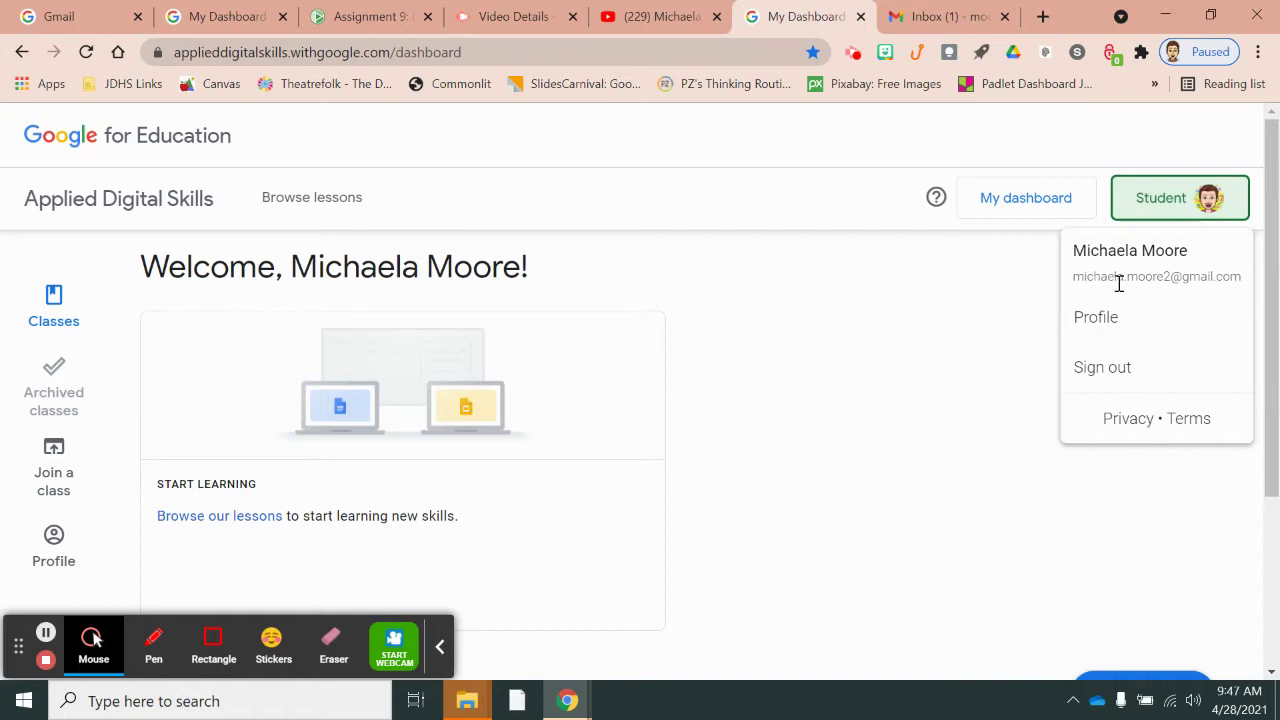
click(1098, 322)
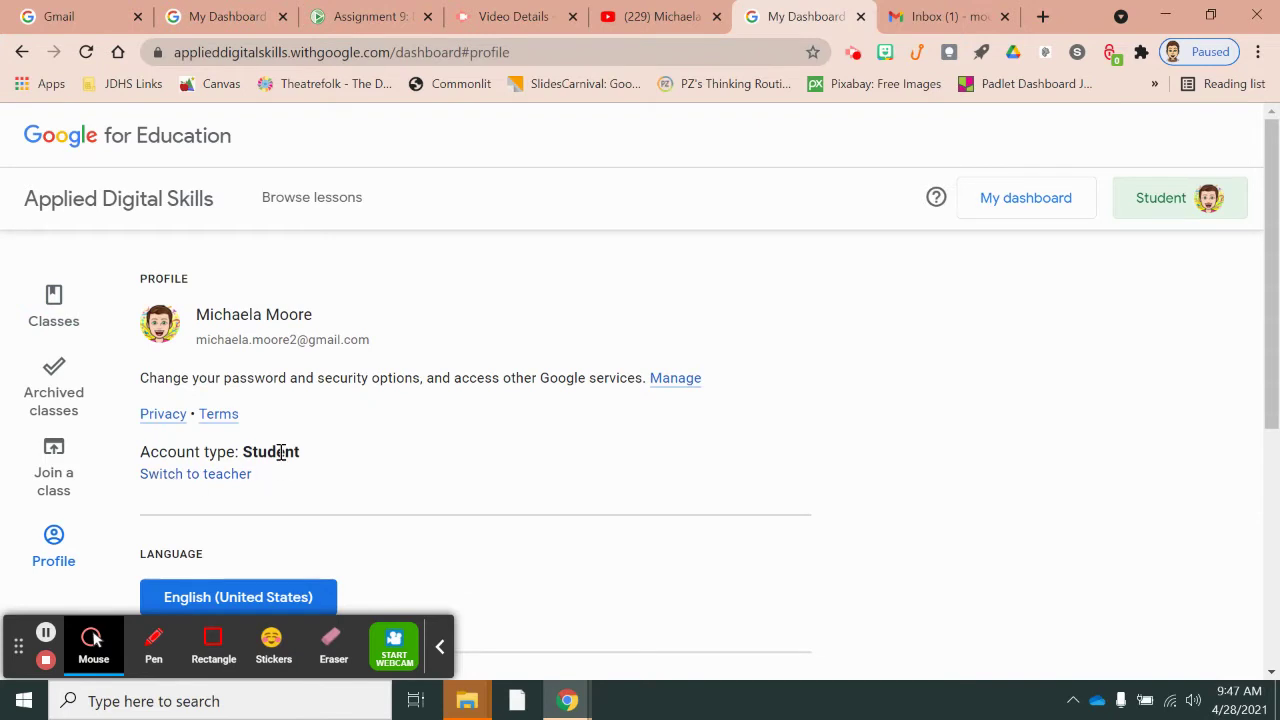
click(180, 476)
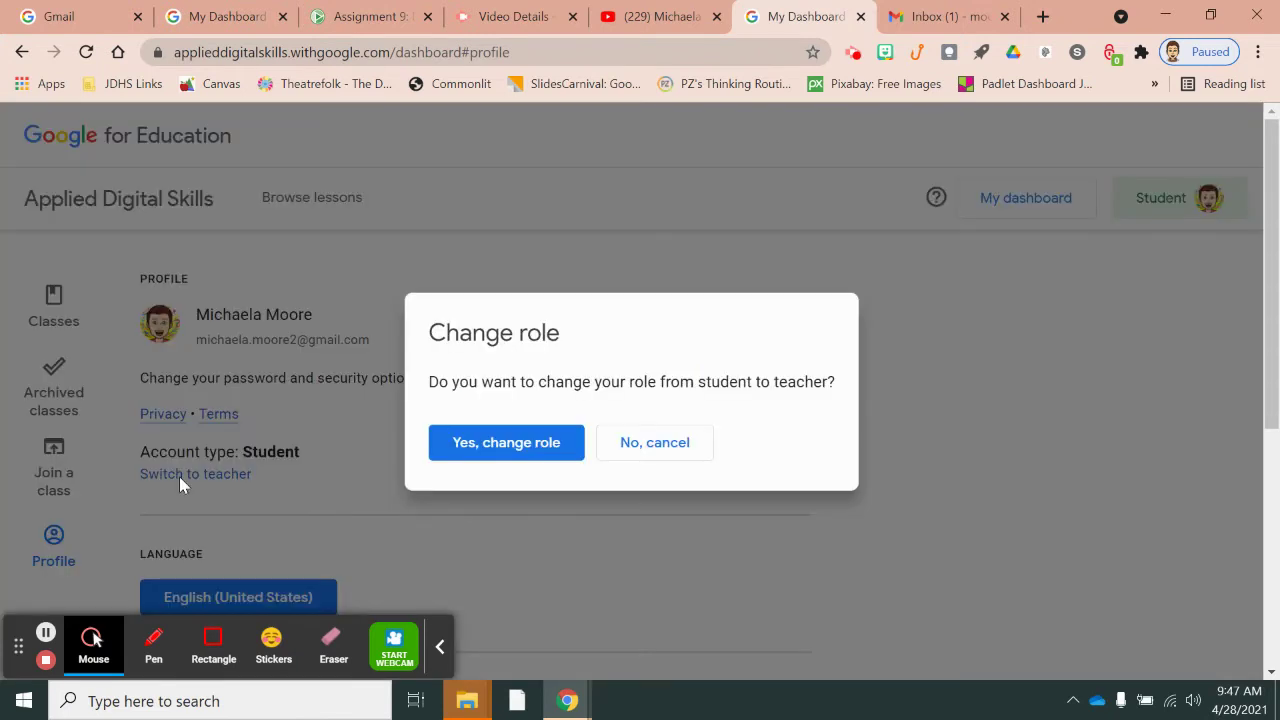
click(487, 445)
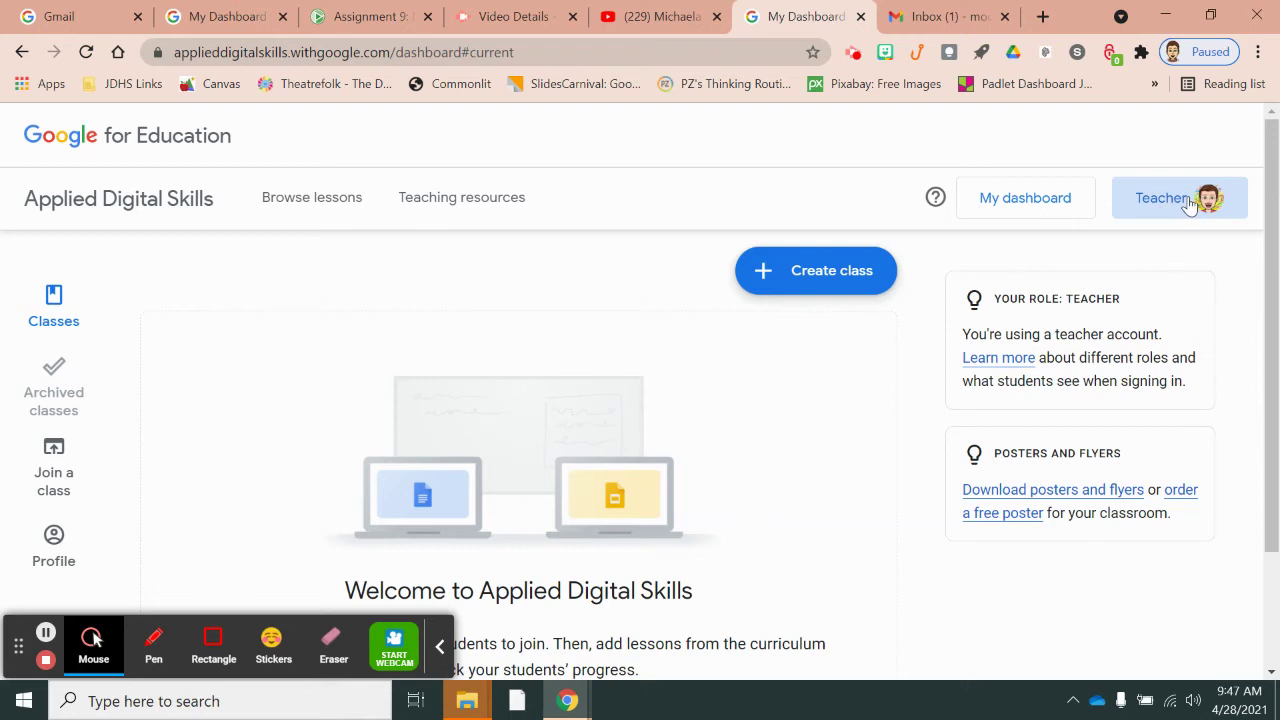
- On the Profile page, switch the role from teacher back to student and confirm
click(1190, 203)
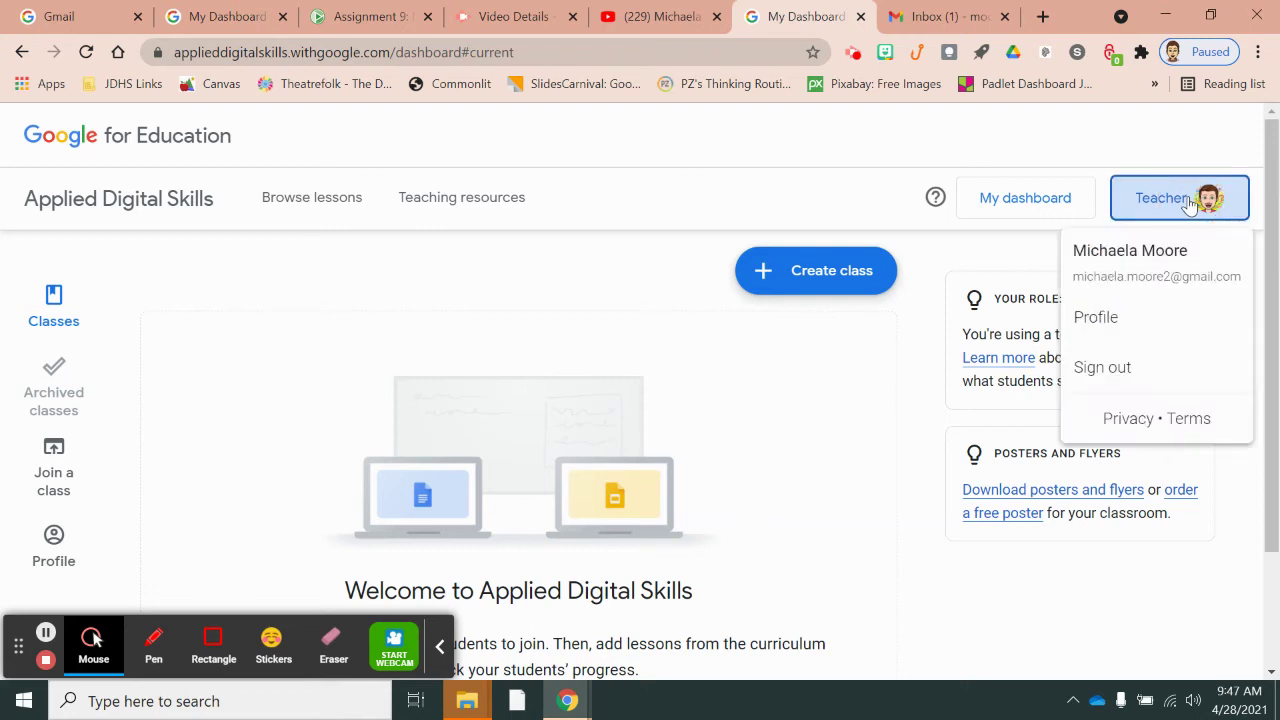
click(1116, 320)
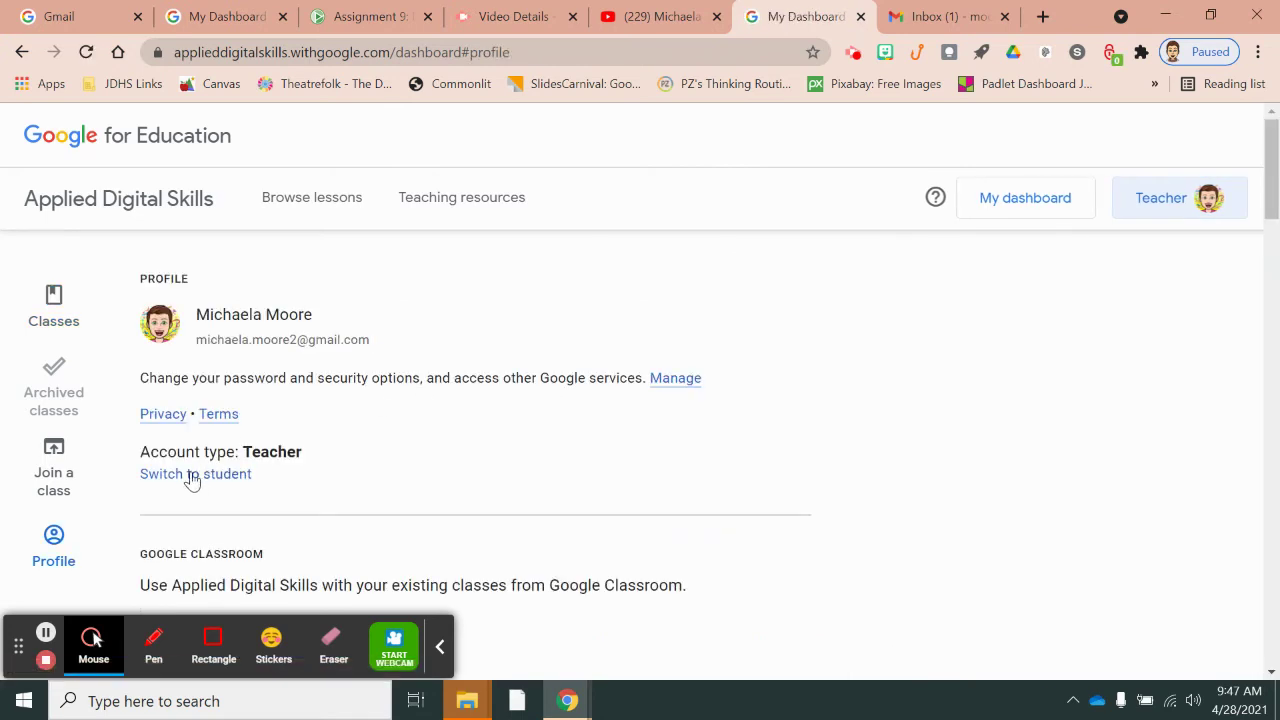
click(192, 474)
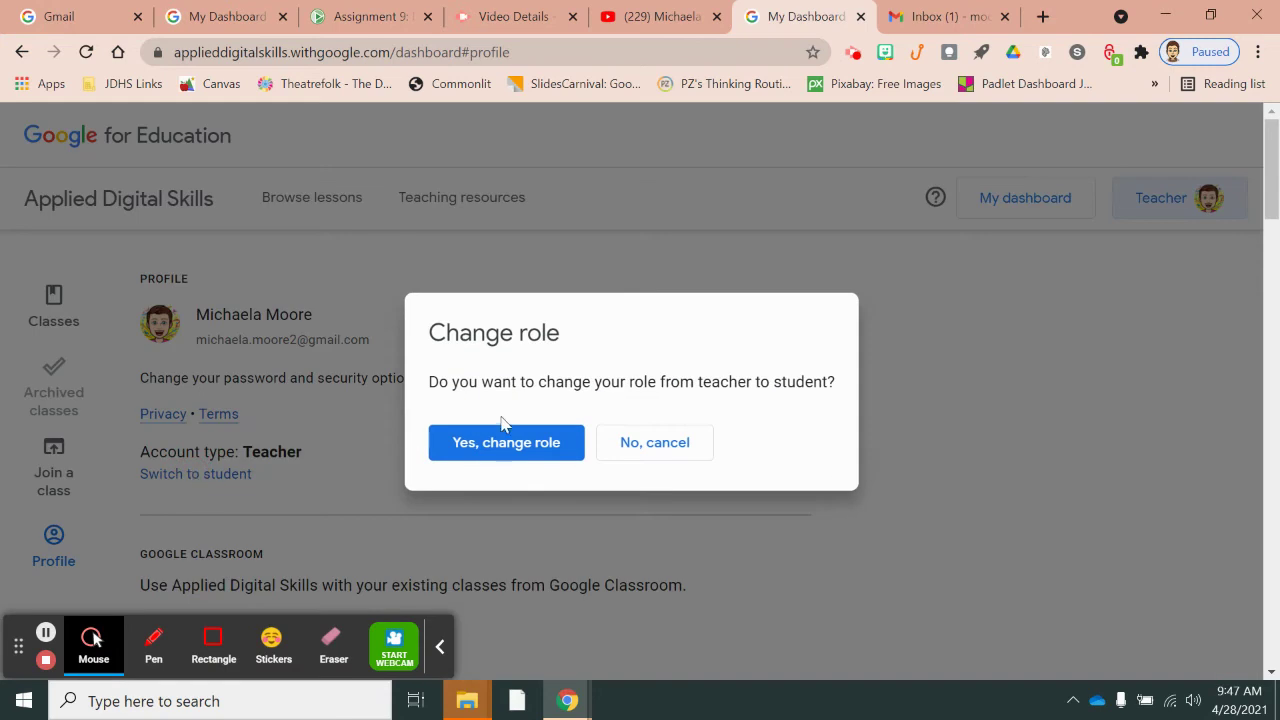
click(507, 446)
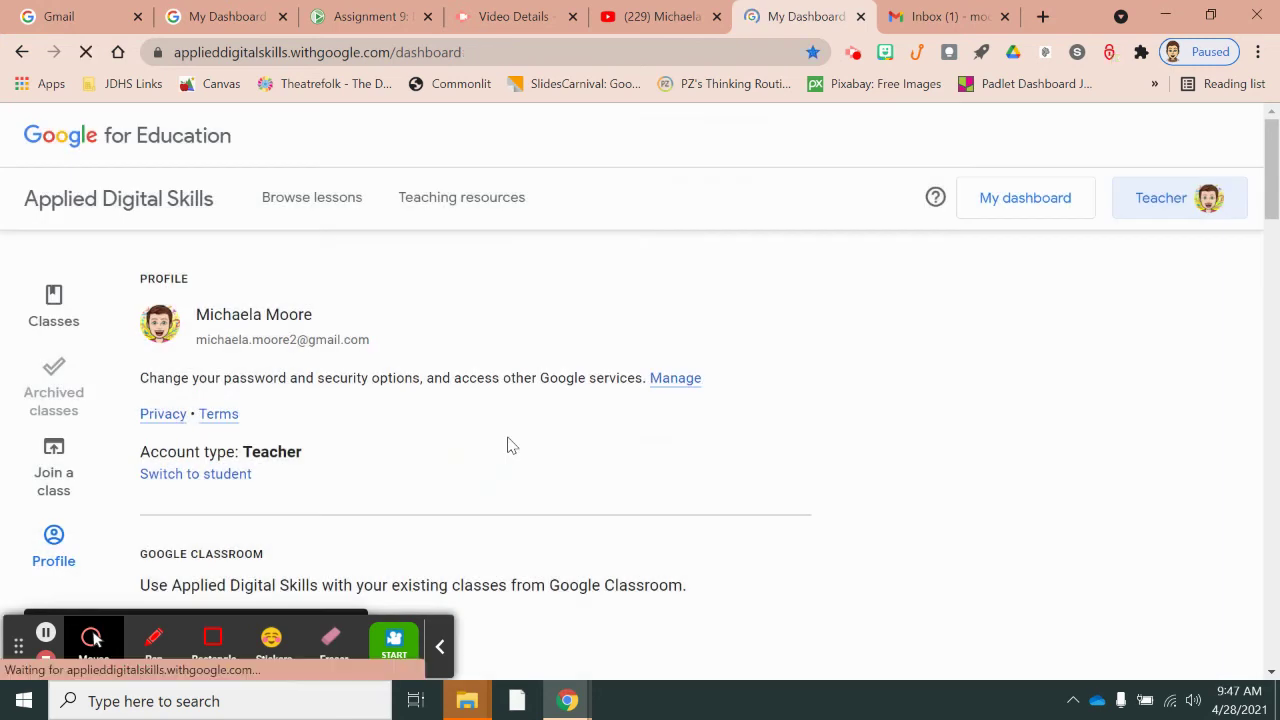